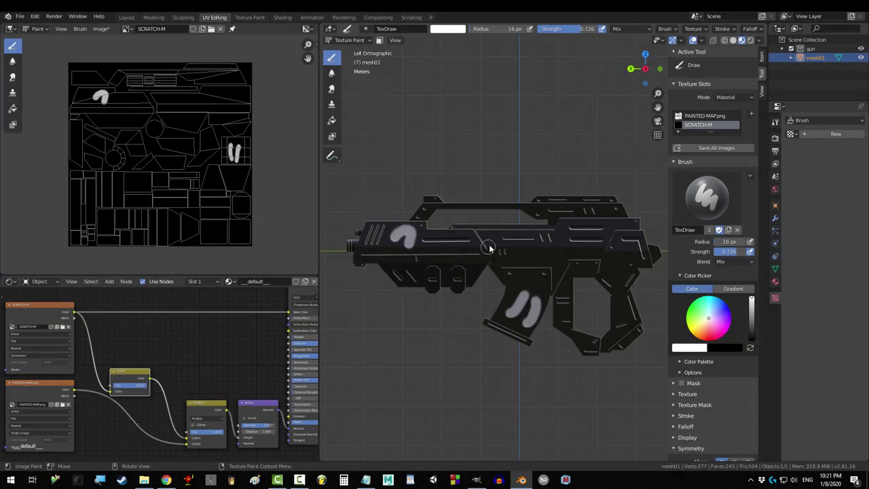
- Orbit the gun to an angled view and undo the white test strokes
{"action": "middle_click_drag", "start_coordinate": [502, 273], "coordinate": [546, 286]}
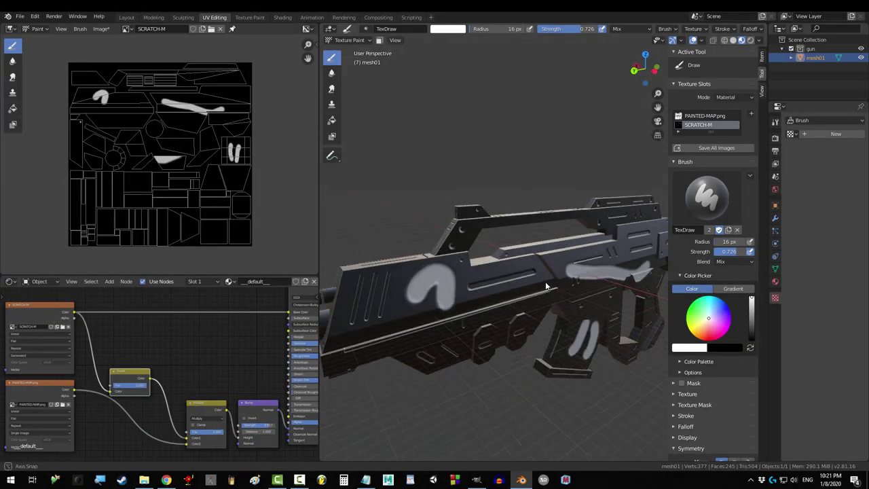
{"action": "key", "text": "ctrl+z"}
{"action": "key", "text": "ctrl+z"}
{"action": "key", "text": "ctrl+z"}
{"action": "key", "text": "ctrl+z"}
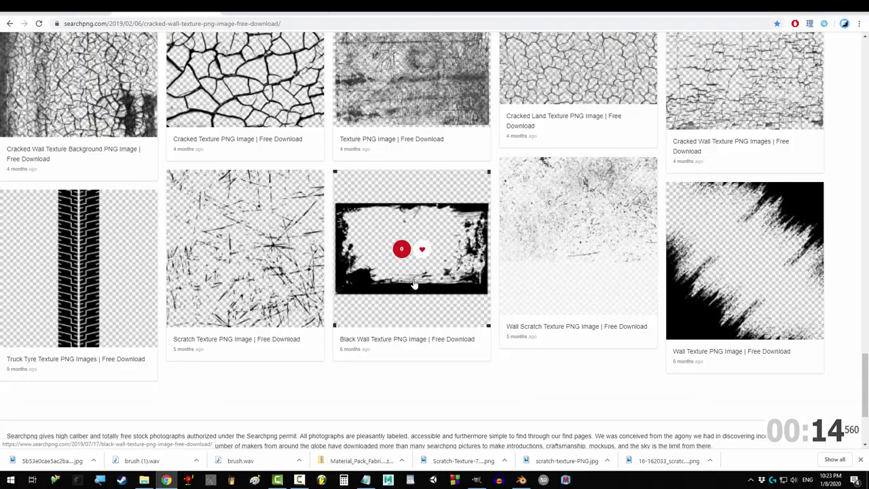
{"action": "scroll", "coordinate": [413, 284], "scroll_direction": "down", "scroll_amount": 2}
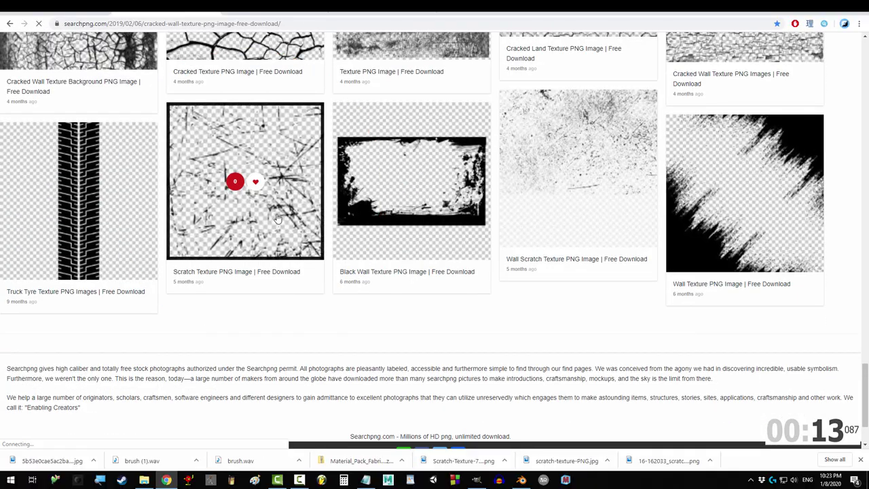
- Open the Scratch Texture PNG detail page and invert the scratch image's colours
{"action": "left_click", "coordinate": [244, 190]}
{"action": "scroll", "coordinate": [553, 246], "scroll_direction": "down", "scroll_amount": 2}
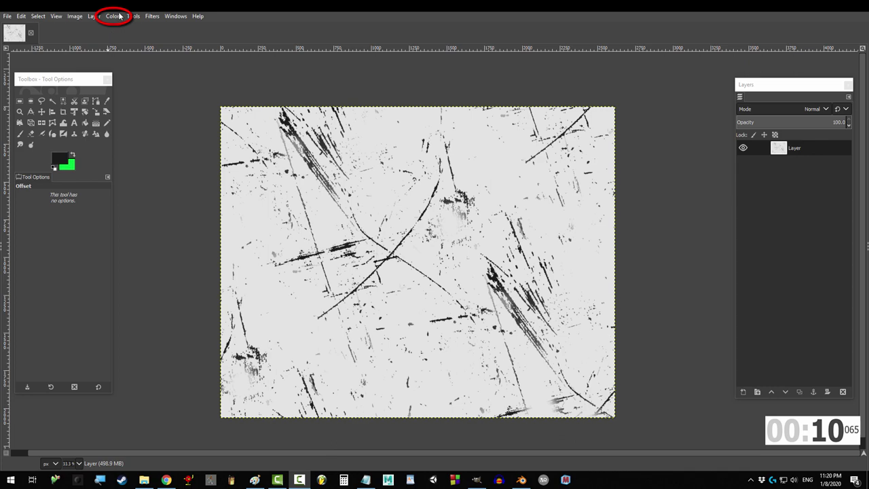
{"action": "left_click", "coordinate": [120, 16]}
{"action": "left_click", "coordinate": [129, 142]}
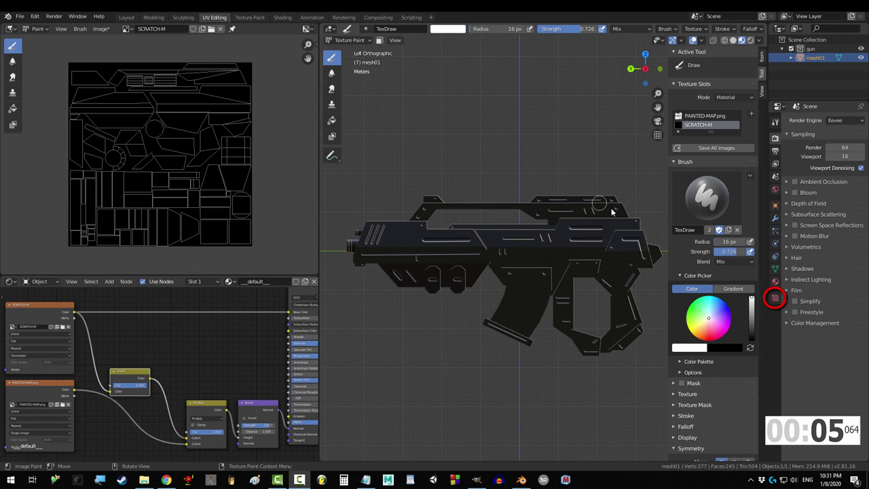
- Load GUN-Scratches.png as the brush texture and paint scratches across the gun's side
{"action": "left_click", "coordinate": [775, 298]}
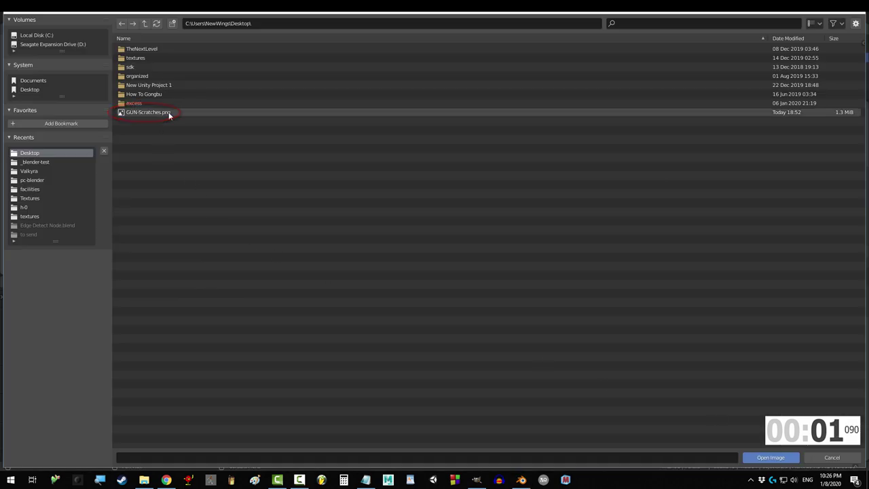
{"action": "double_click", "coordinate": [169, 113]}
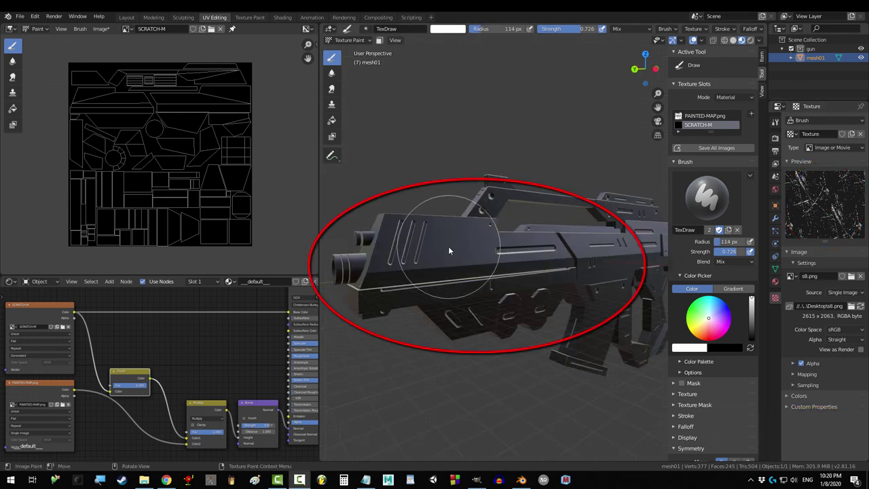
{"action": "left_click_drag", "start_coordinate": [448, 246], "coordinate": [432, 252]}
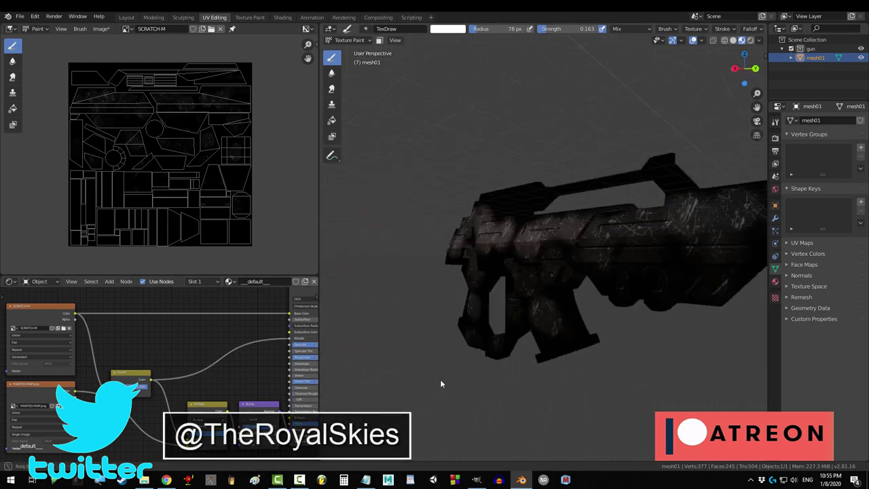
{"action": "middle_click_drag", "start_coordinate": [440, 384], "coordinate": [339, 384]}
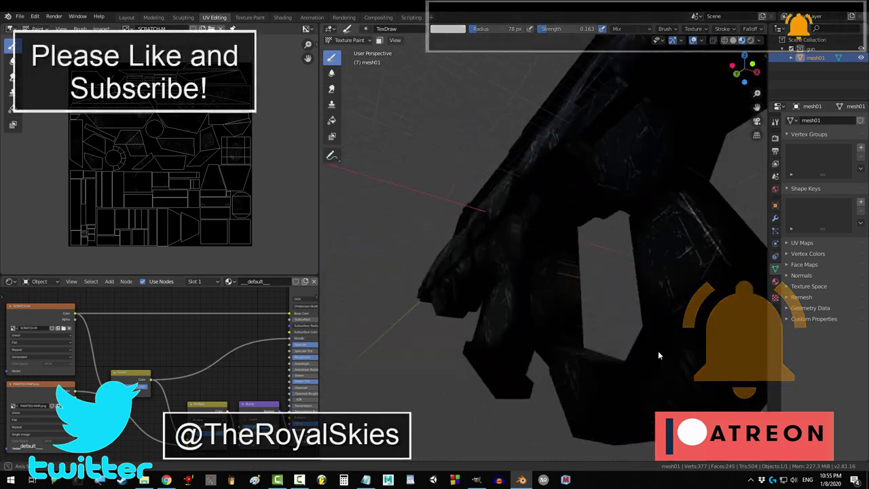
{"action": "mouse_move", "coordinate": [658, 351]}
{"action": "middle_mouse_down"}
{"action": "mouse_move", "coordinate": [514, 361]}
{"action": "mouse_move", "coordinate": [412, 387]}
{"action": "mouse_move", "coordinate": [578, 398]}
{"action": "middle_mouse_up"}
{"action": "middle_click_drag", "start_coordinate": [638, 392], "coordinate": [612, 380], "text": "alt"}
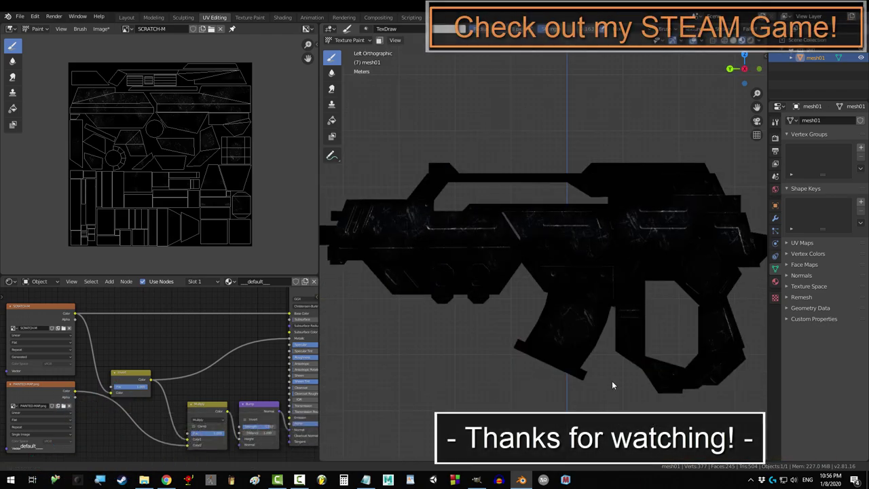